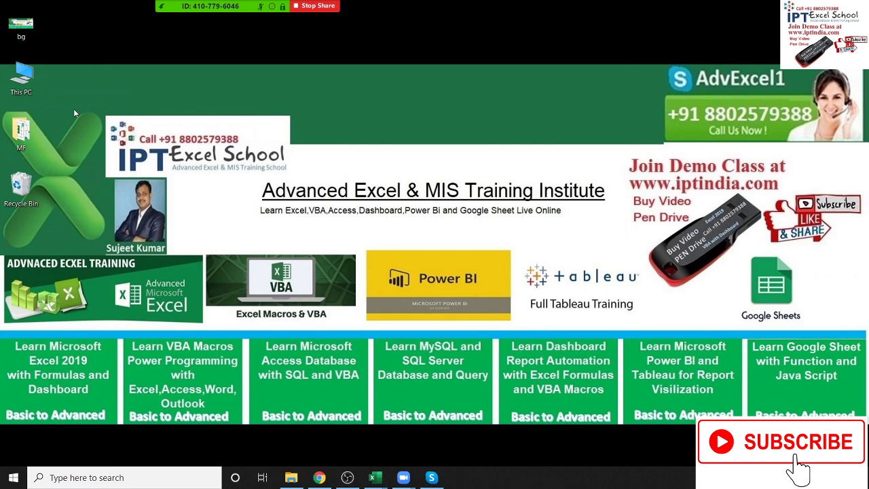
# Unmute the microphone from the Zoom meeting's audio options
pyautogui.moveTo(244, 5)
pyautogui.click(121, 12)
pyautogui.click(56, 13)
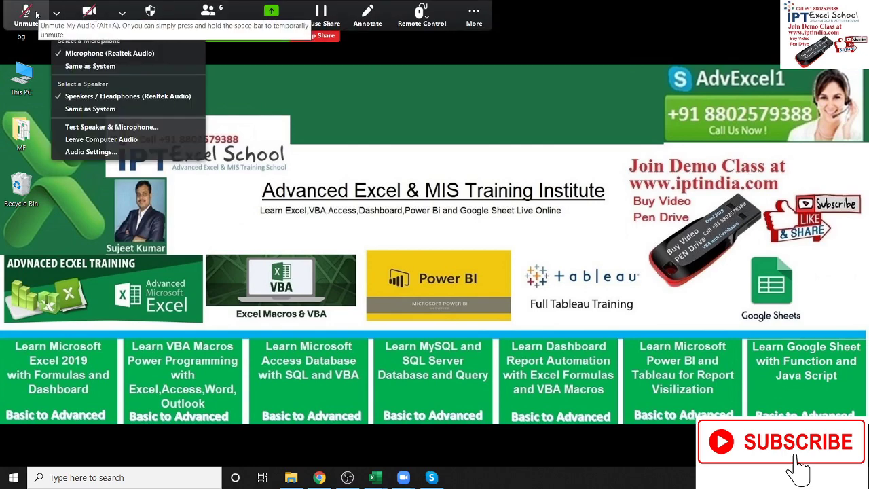
pyautogui.click(34, 14)
pyautogui.moveTo(372, 477)
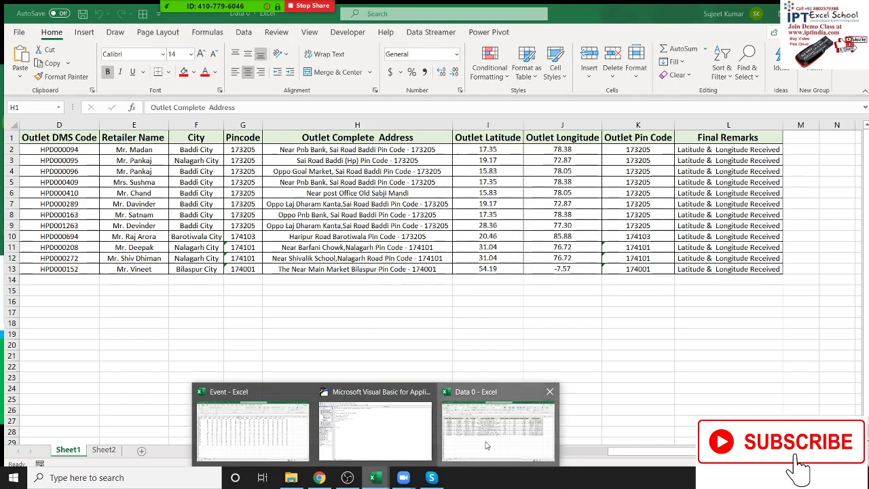
# Switch to the monthly name-score workbook and select the whole score table
pyautogui.click(455, 448)
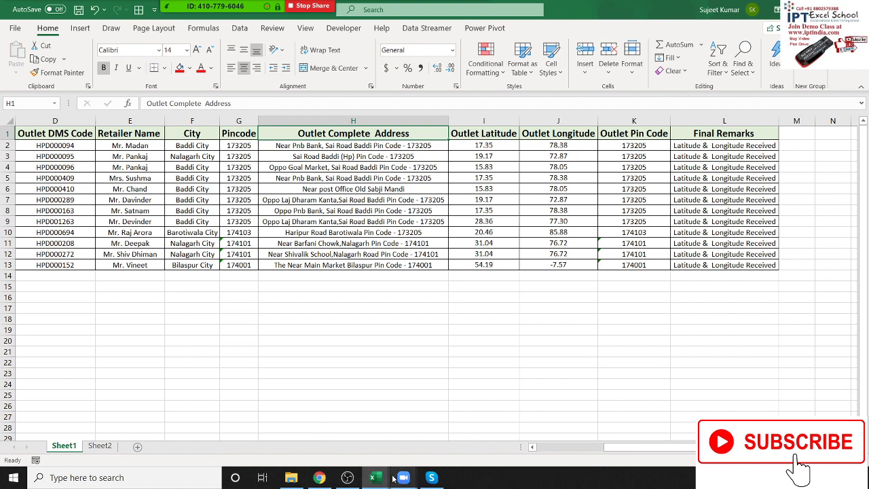
pyautogui.moveTo(373, 478)
pyautogui.click(253, 421)
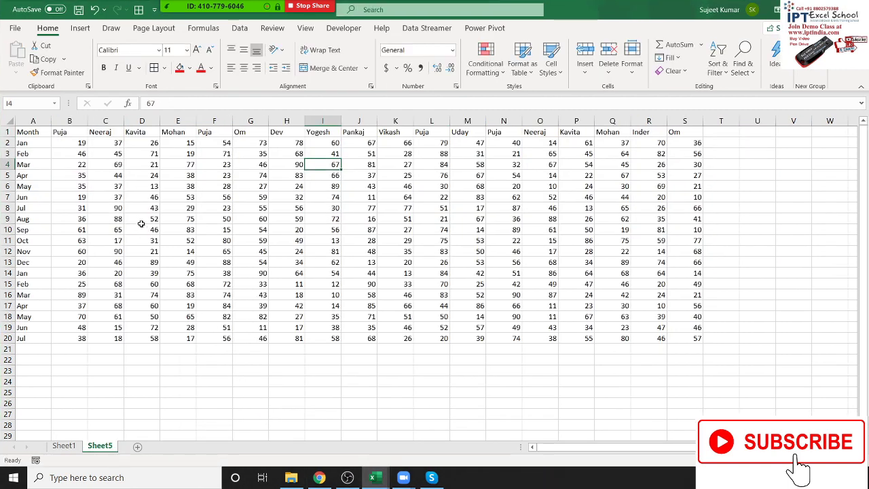
pyautogui.moveTo(31, 133)
pyautogui.mouseDown()
pyautogui.moveTo(631, 299)
pyautogui.moveTo(686, 338)
pyautogui.mouseUp()
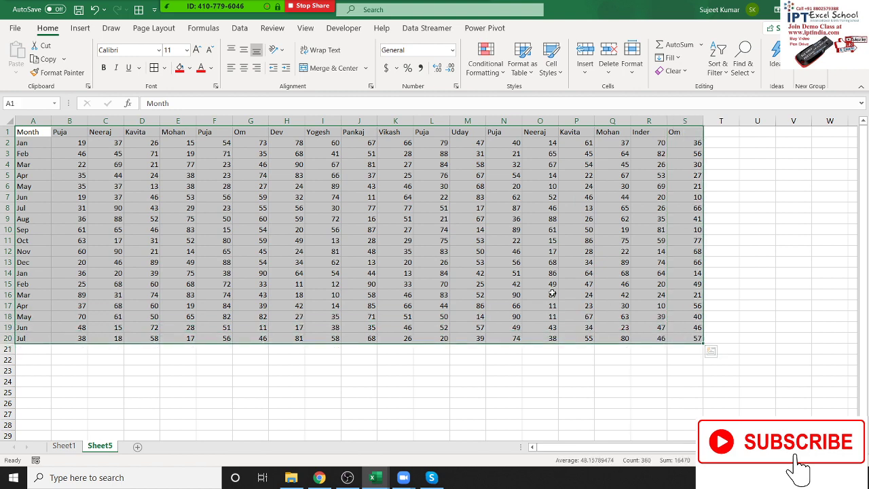
# Inspect the table's name column E, header K1, cell K3 and the header row, ending on D5
pyautogui.moveTo(285, 197); pyautogui.dragTo(441, 247)
pyautogui.click(393, 219)
pyautogui.click(189, 119)
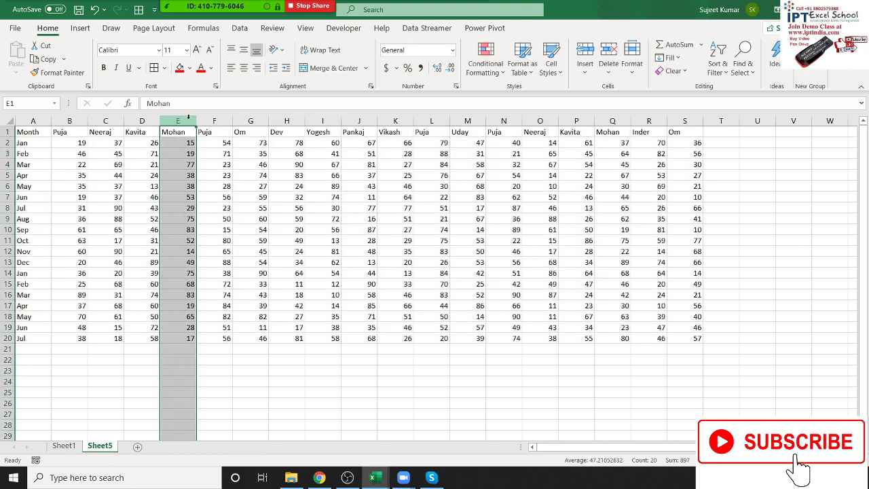
pyautogui.click(397, 133)
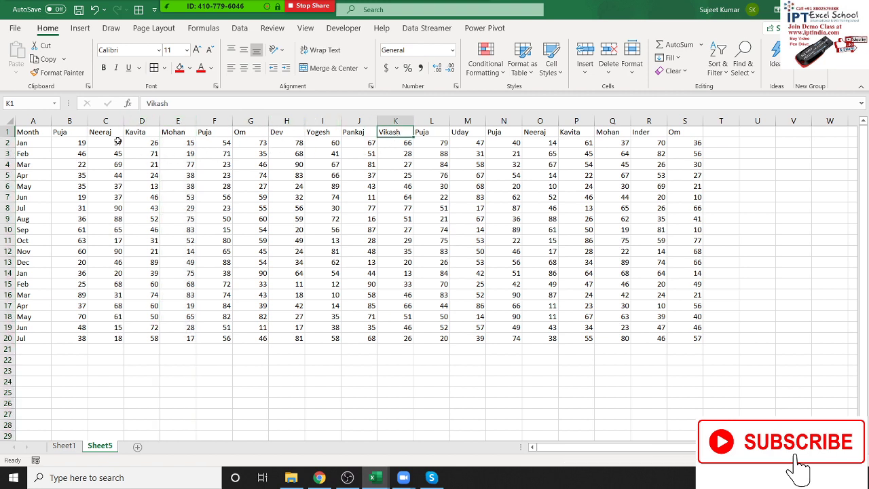
pyautogui.click(395, 149)
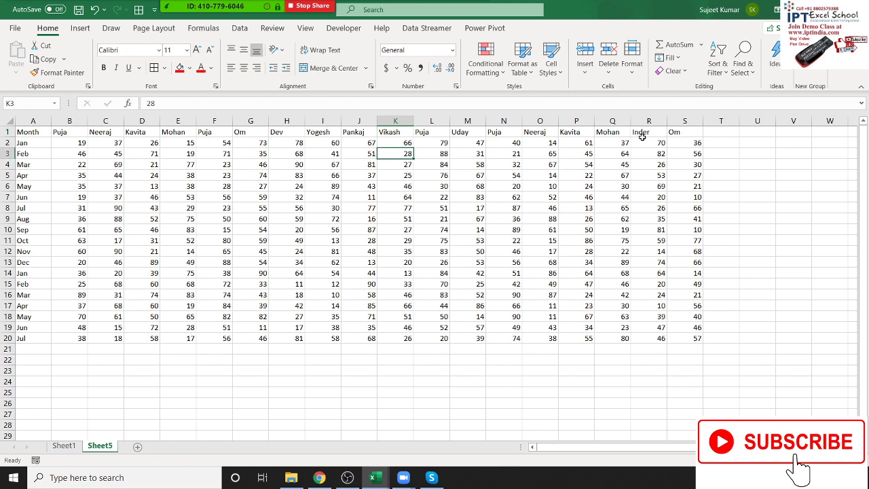
pyautogui.moveTo(692, 129)
pyautogui.mouseDown()
pyautogui.moveTo(125, 144)
pyautogui.moveTo(42, 133)
pyautogui.mouseUp()
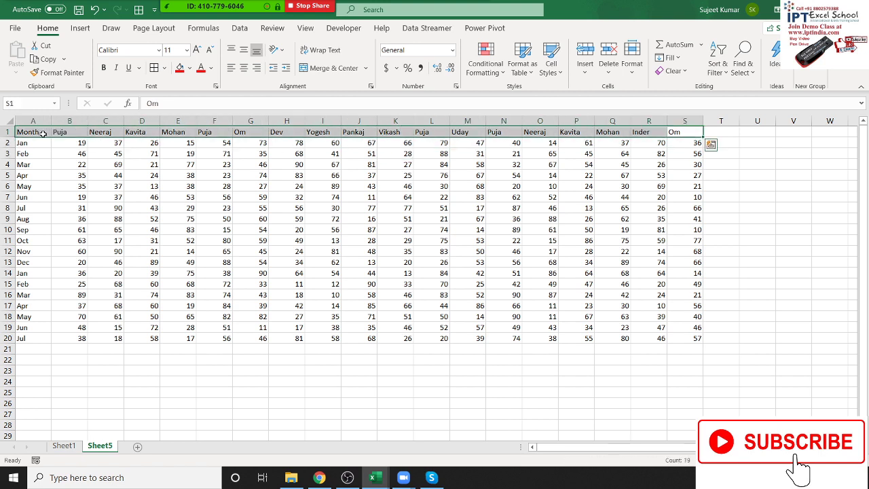
pyautogui.click(144, 173)
# Select only the numeric constant cells with Go To Special (Constants, Numbers only), then deselect
pyautogui.hotkey('ctrl', 'g')
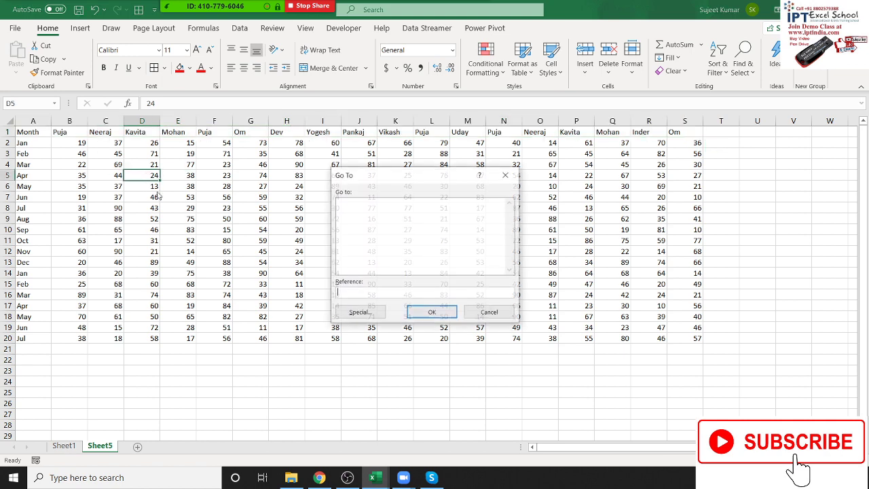
pyautogui.click(358, 312)
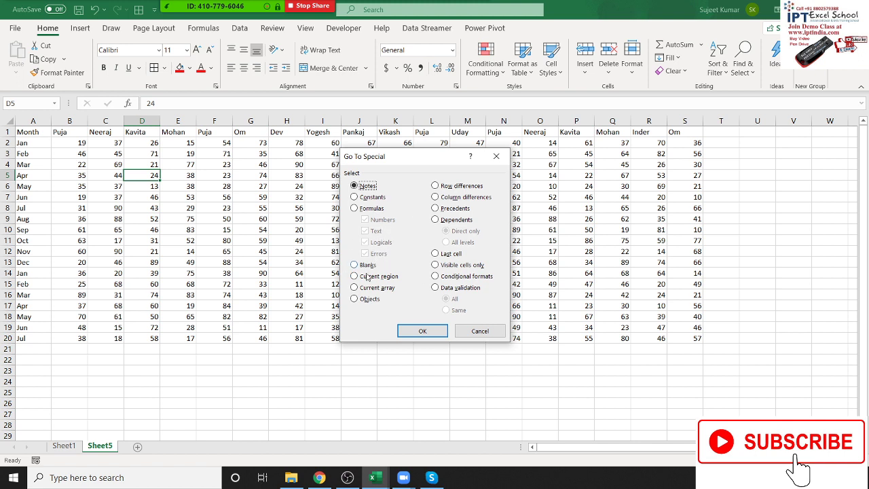
pyautogui.click(367, 197)
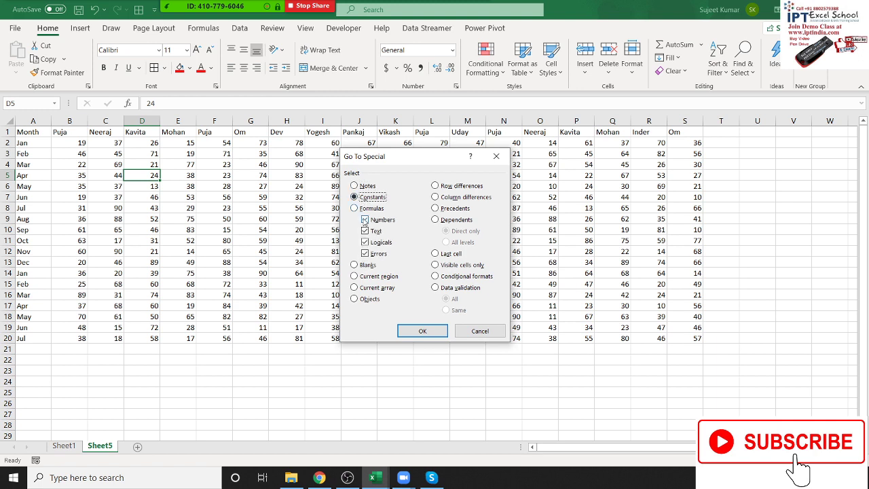
pyautogui.click(365, 231)
pyautogui.click(366, 242)
pyautogui.click(365, 253)
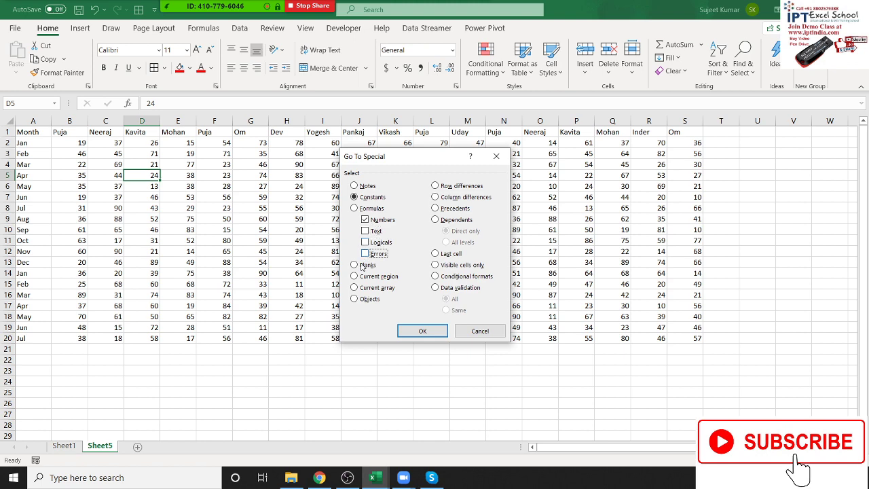
pyautogui.click(423, 330)
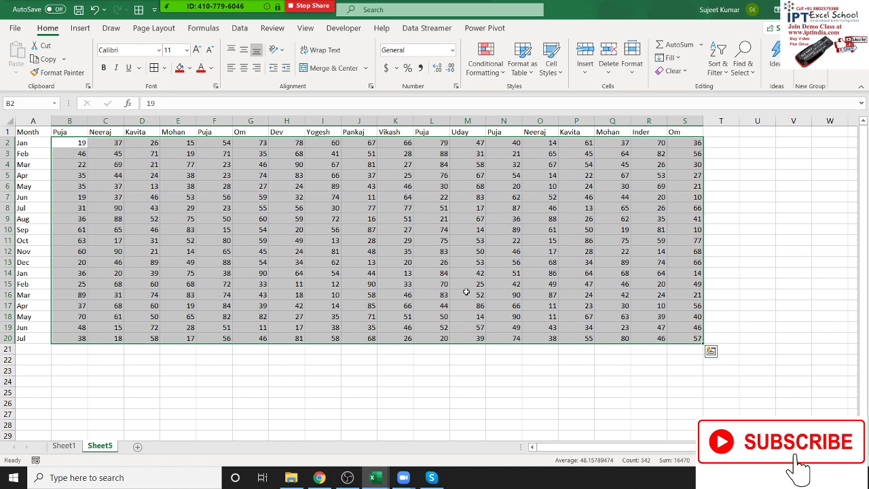
pyautogui.click(295, 234)
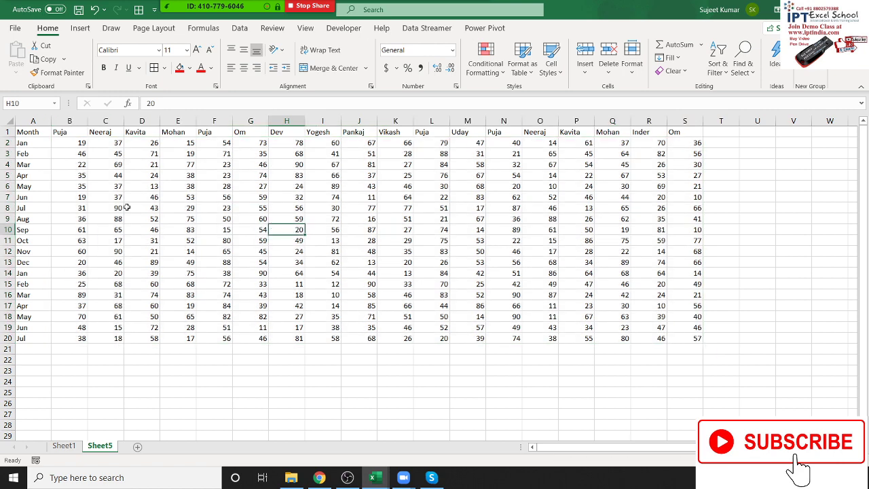
# Insert a blank row above the headers and enter =COUNTIF(B2:B2,B2) in B1
pyautogui.click(8, 132)
pyautogui.hotkey('ctrl', 'shift', '+')
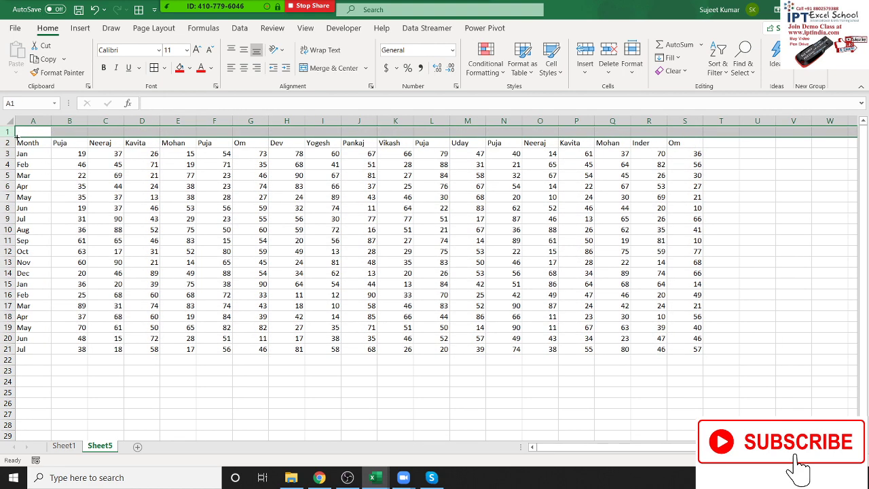
pyautogui.click(84, 130)
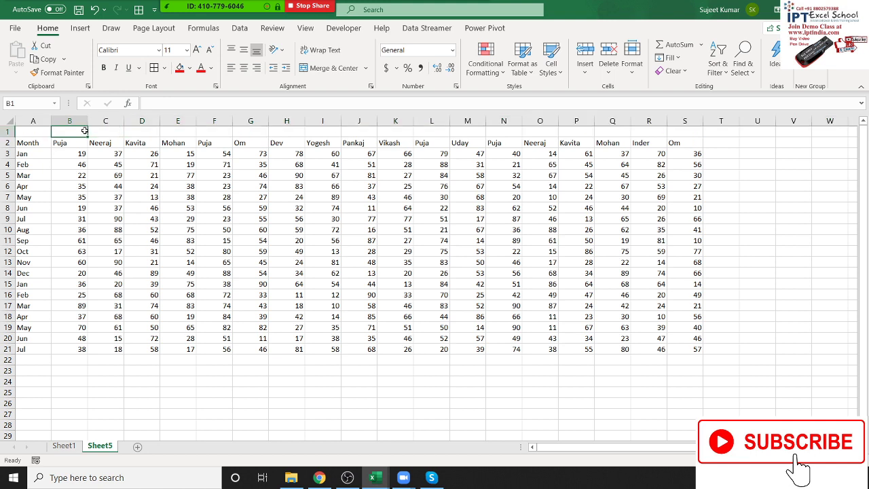
pyautogui.write('=cou')
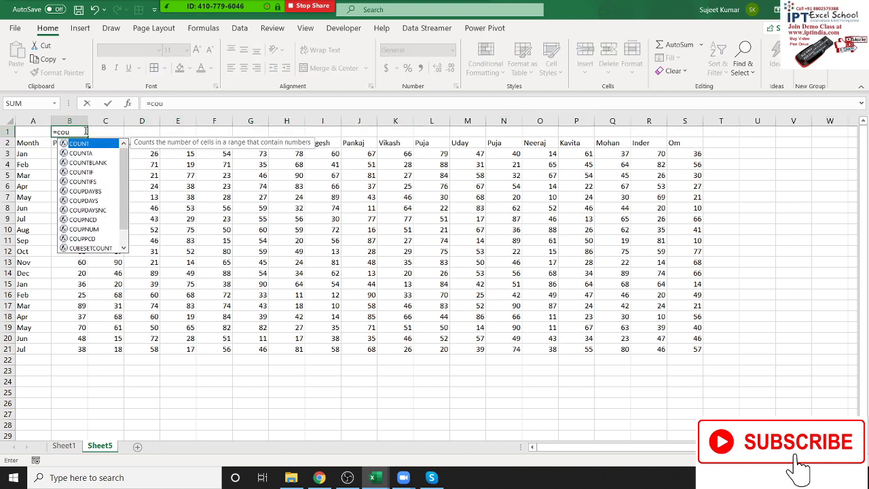
pyautogui.press('Down')
pyautogui.press('Down')
pyautogui.press('Down')
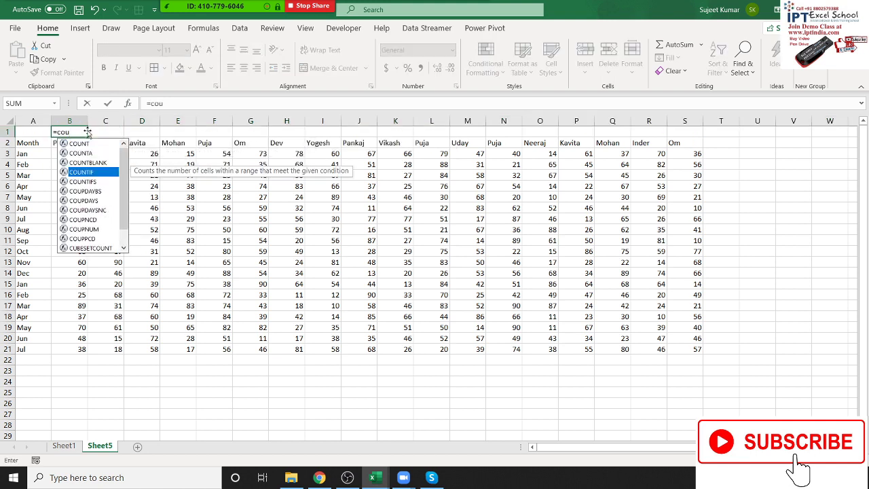
pyautogui.press('Tab')
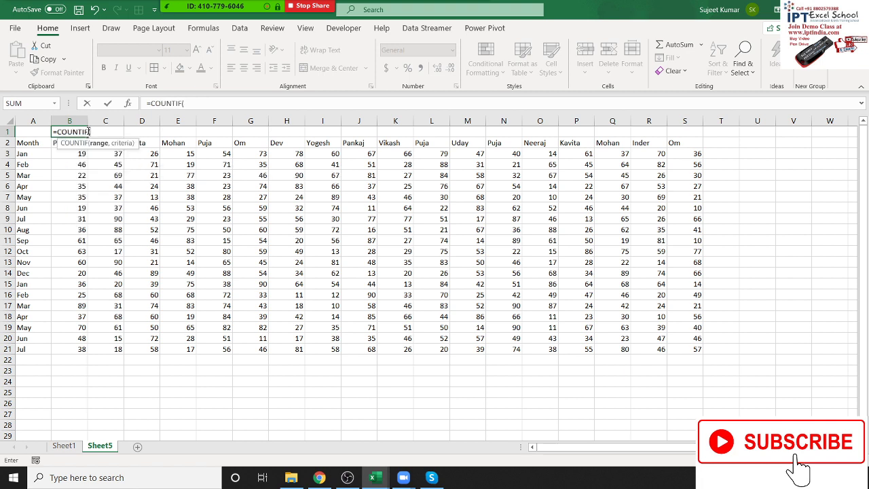
pyautogui.press('Down')
pyautogui.press('F8')
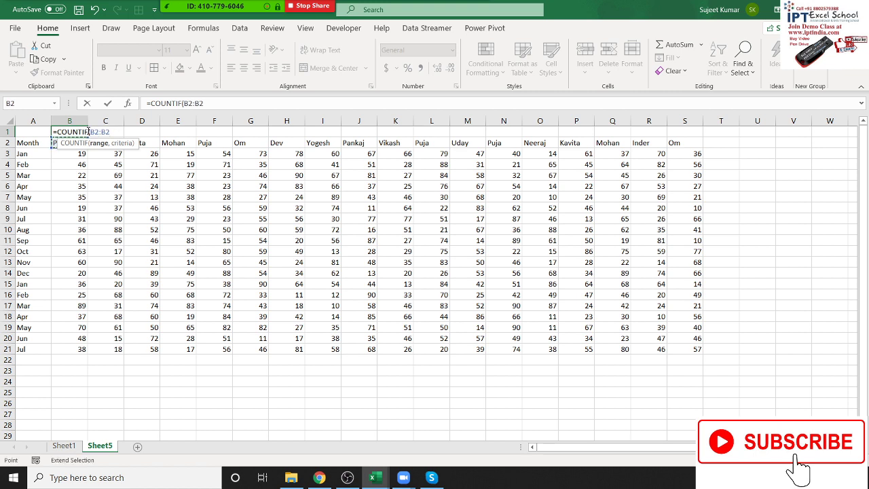
pyautogui.write(',b2')
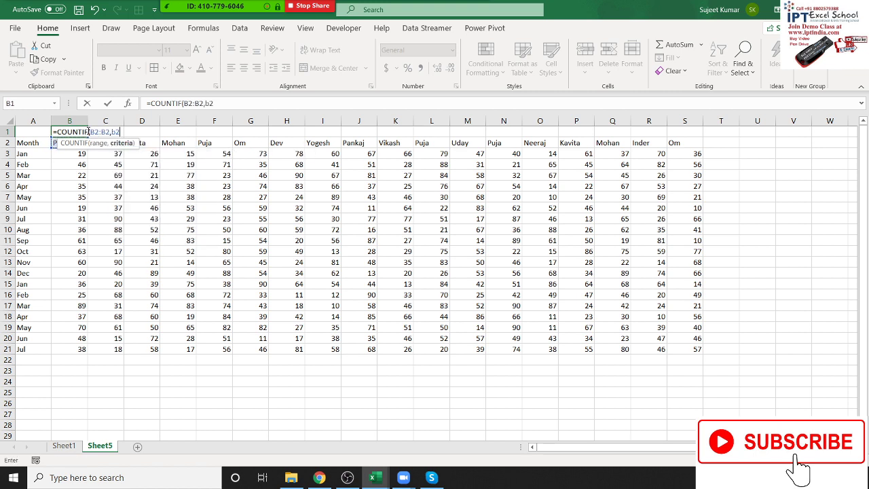
pyautogui.hotkey('ctrl', 'Return')
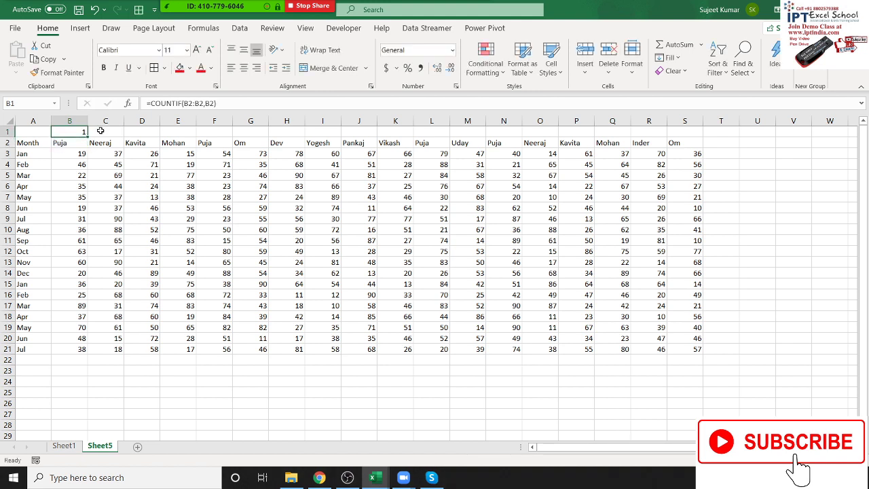
# Change B1 to =IF(COUNTIF($B$2:B2,B2)=1,0) with an absolute range start
pyautogui.click(190, 102)
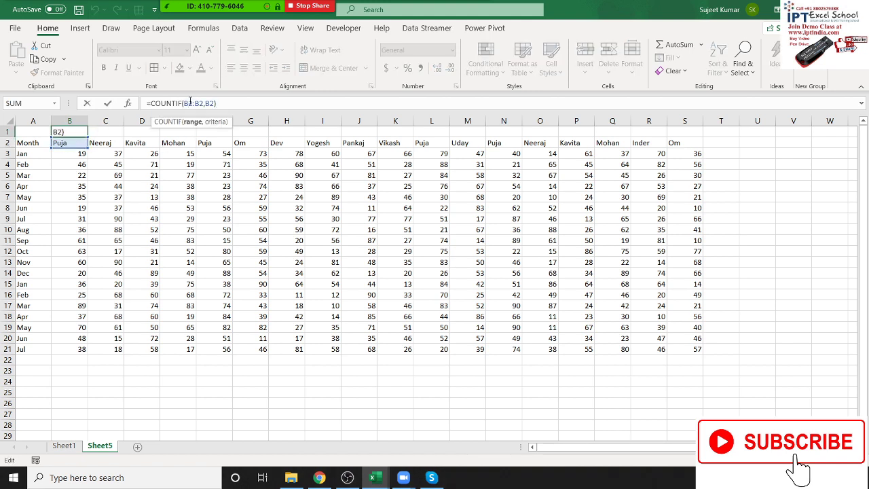
pyautogui.press('F4')
pyautogui.click(152, 103)
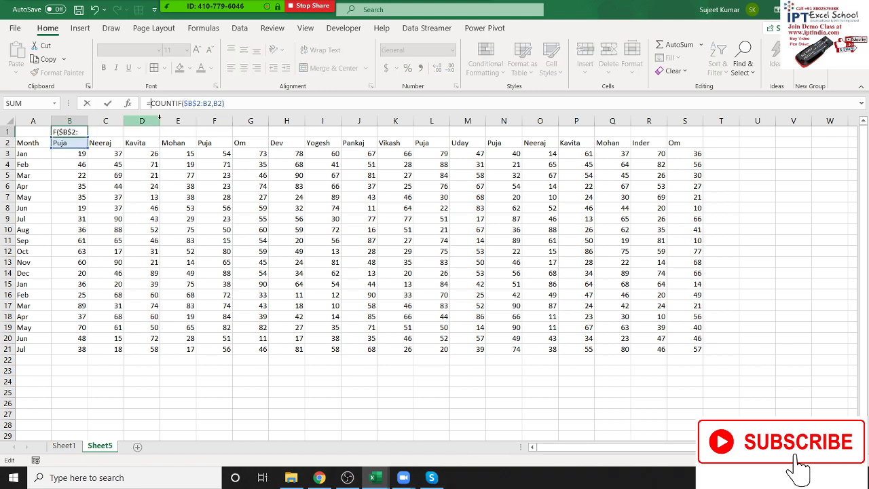
pyautogui.write('IF(')
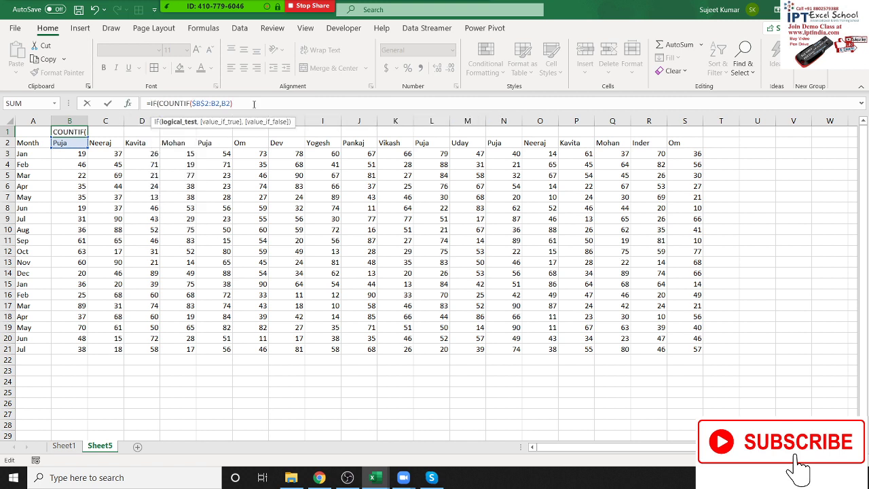
pyautogui.write('=1')
pyautogui.write(',')
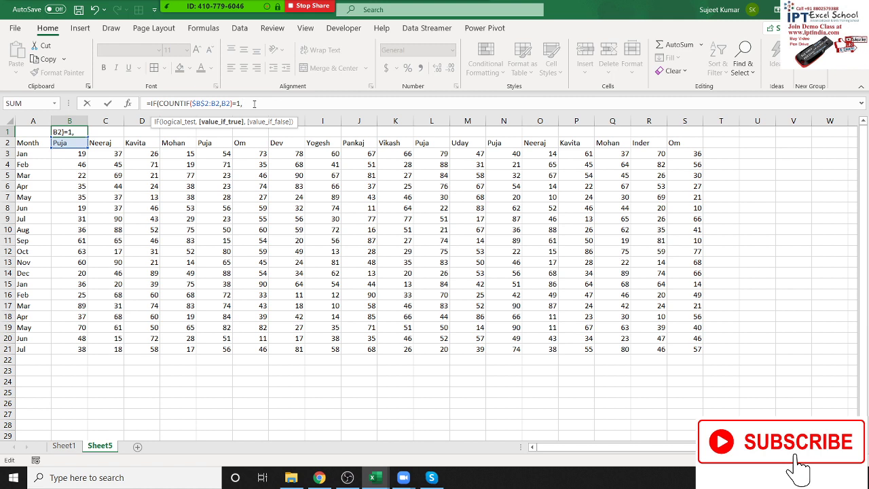
pyautogui.write('0')
pyautogui.press('Return')
pyautogui.press('Return')
# Fill B1's flag formula right across B1:S1 with Ctrl+R
pyautogui.hotkey('ctrl', 'Right')
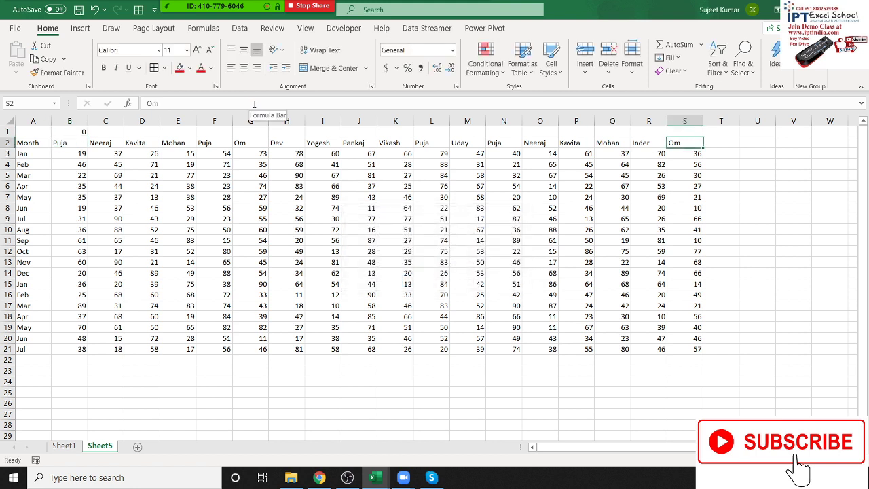
pyautogui.press('Up')
pyautogui.hotkey('shift', 'Left')
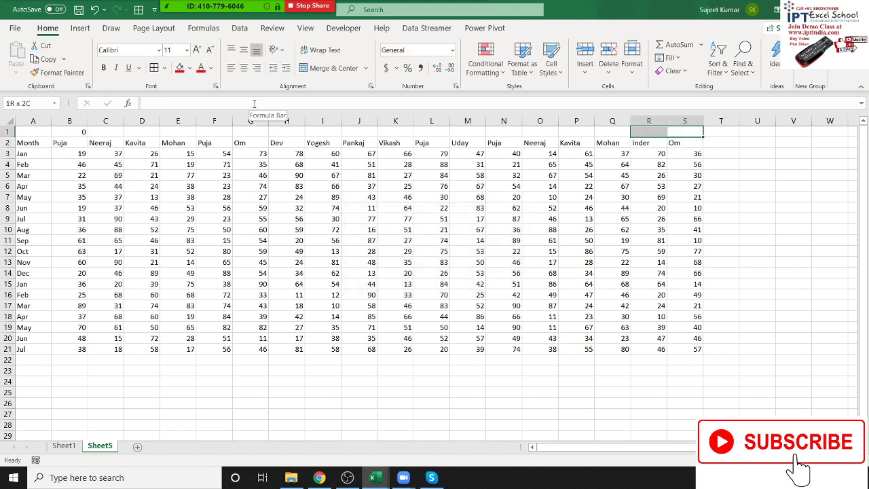
pyautogui.hotkey('ctrl', 'shift', 'Left')
pyautogui.hotkey('ctrl', 'r')
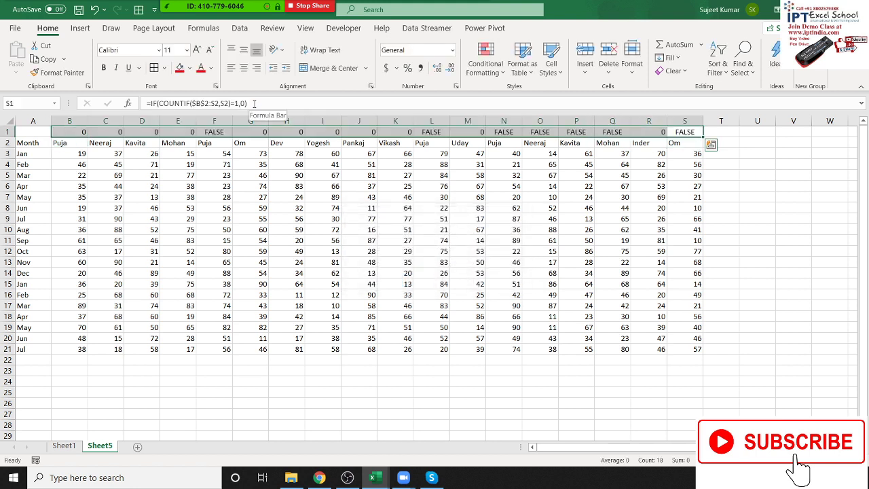
# Check the flags on repeated-name columns F, L and N to R
pyautogui.click(214, 121)
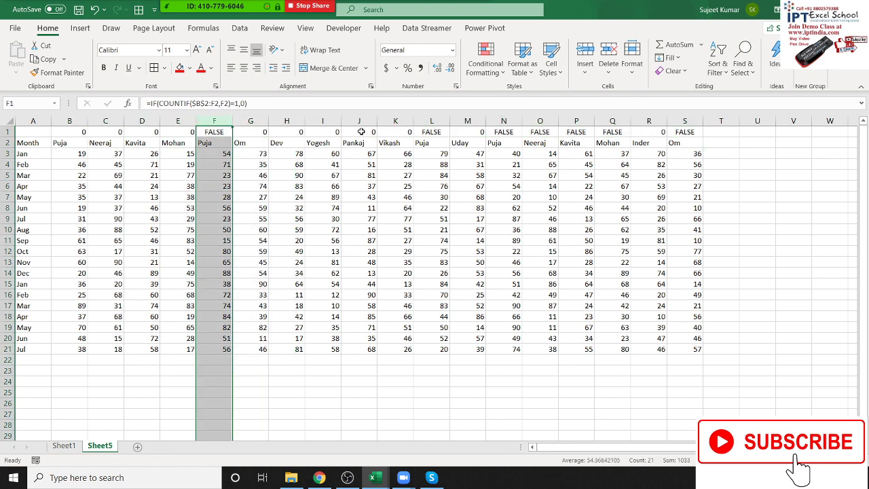
pyautogui.click(432, 121)
pyautogui.moveTo(503, 121); pyautogui.dragTo(684, 119)
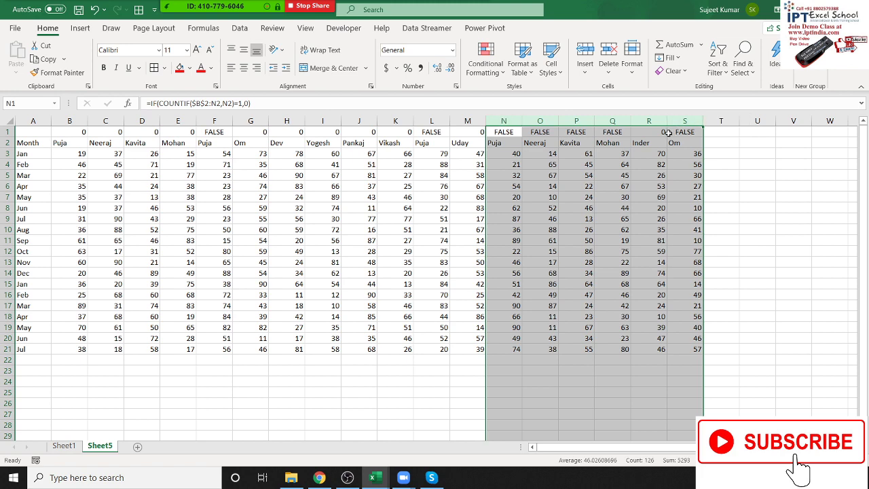
pyautogui.moveTo(348, 177); pyautogui.dragTo(340, 178)
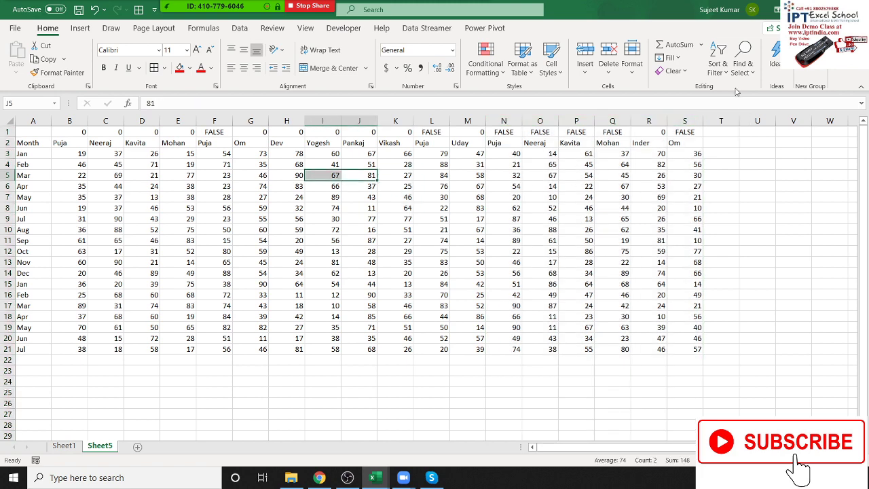
# Open Go To Special from Find & Select, cancel it, and select cell L6
pyautogui.click(741, 68)
pyautogui.click(773, 137)
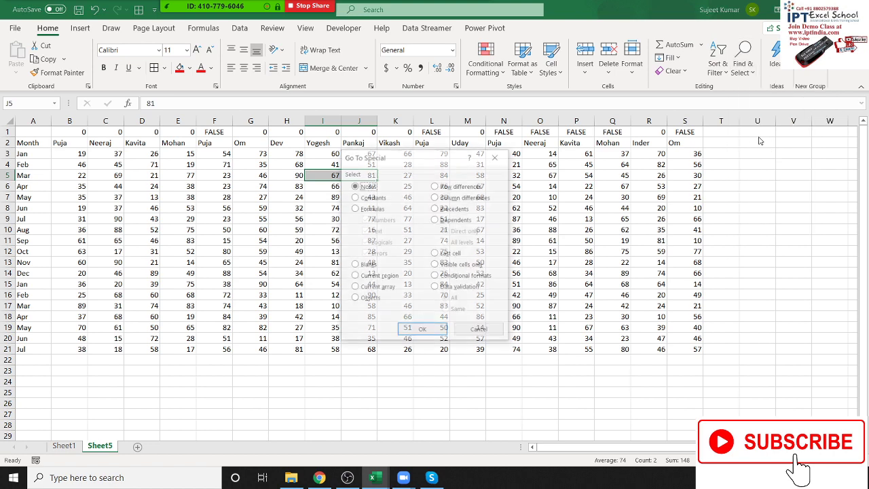
pyautogui.click(496, 156)
pyautogui.click(435, 186)
# Select every row-1 flag showing FALSE via Go To Special, Formulas with Logicals only
pyautogui.click(743, 68)
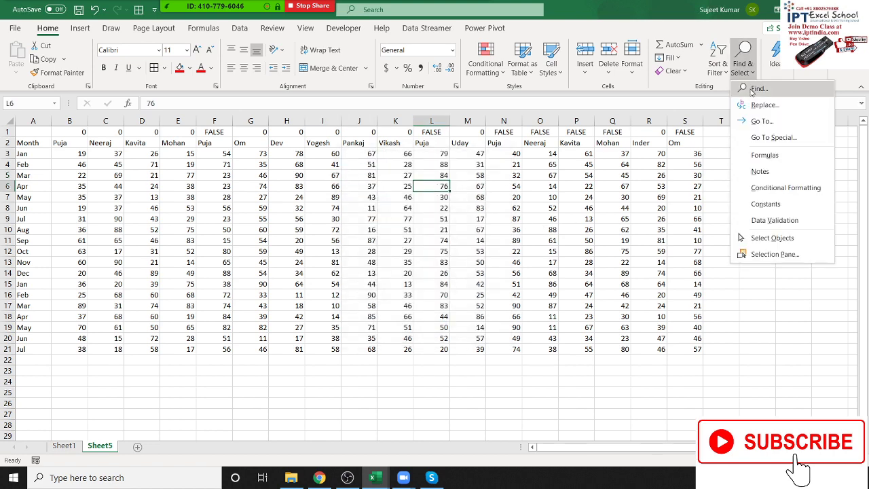
pyautogui.click(766, 137)
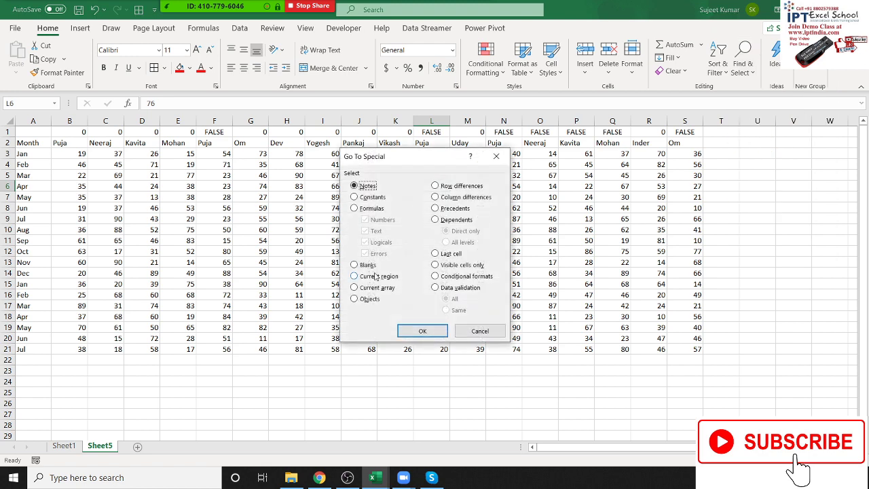
pyautogui.click(355, 208)
pyautogui.click(365, 219)
pyautogui.click(366, 231)
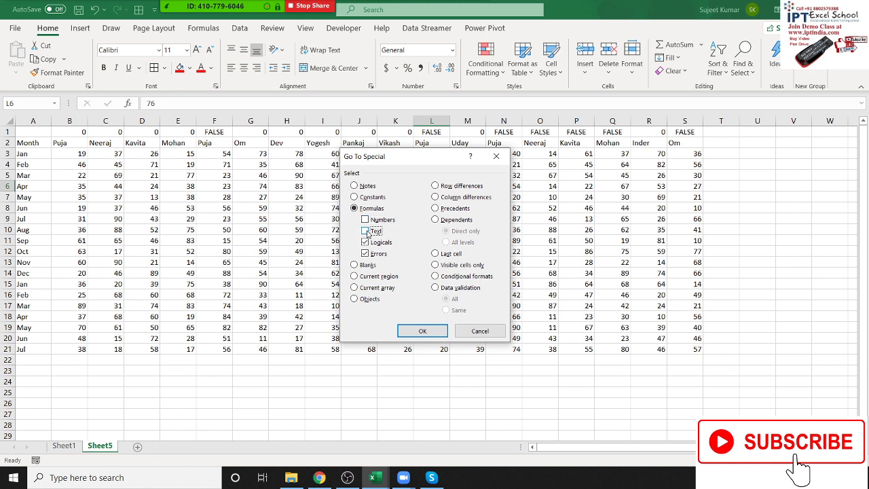
pyautogui.click(365, 254)
pyautogui.click(422, 331)
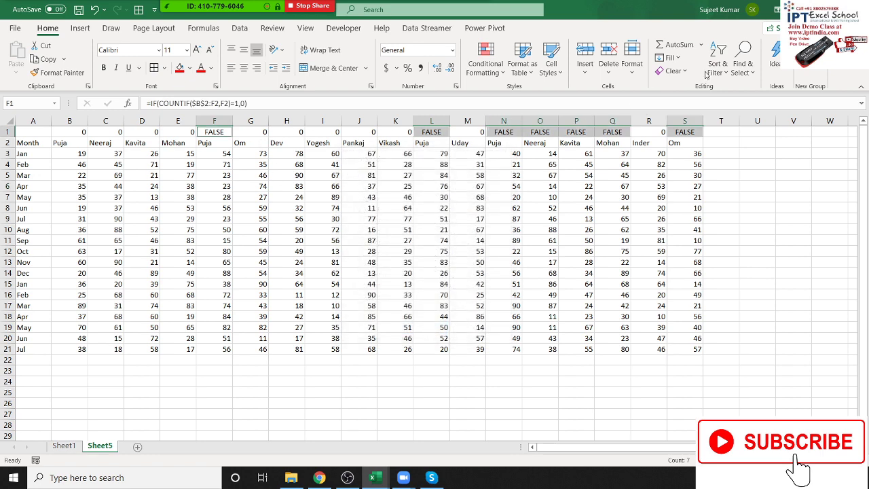
pyautogui.click(635, 65)
pyautogui.moveTo(664, 205)
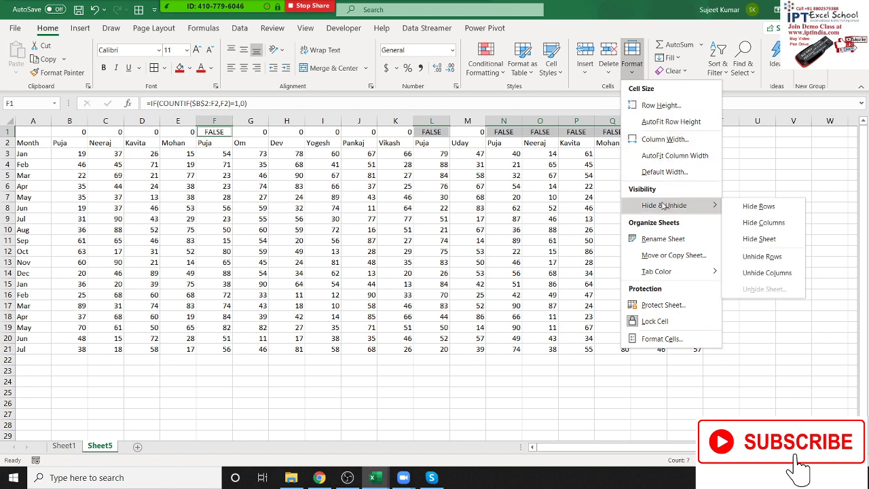
# Hide the seven FALSE-flagged repeat columns and clear the selection
pyautogui.click(747, 222)
pyautogui.click(343, 184)
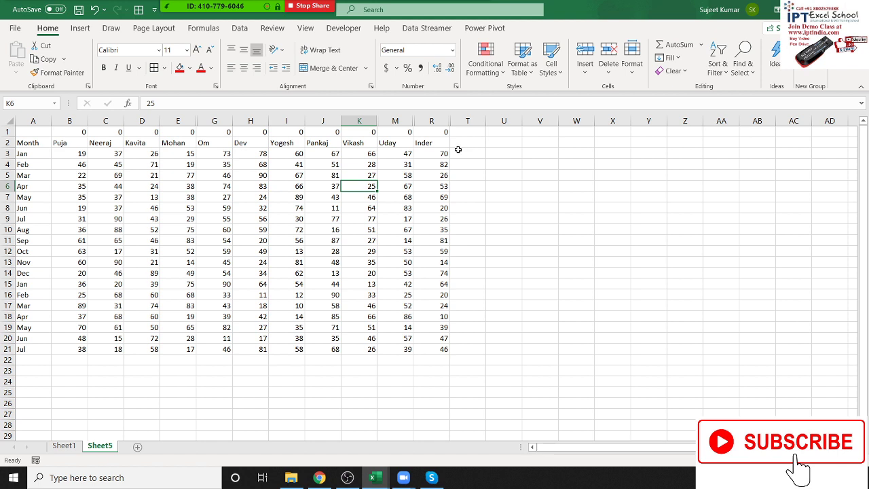
# Review the B1 and E1 flag formulas, admit the waiting Zoom participant, and add Sheet6
pyautogui.click(68, 131)
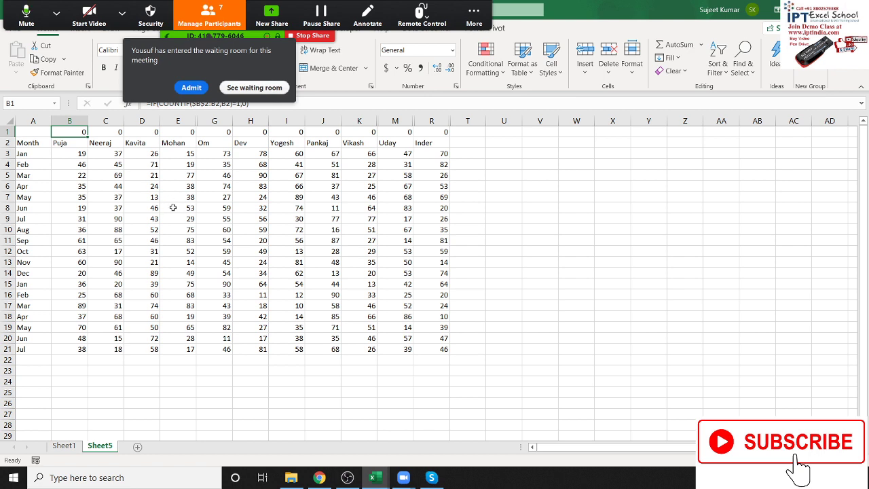
pyautogui.click(190, 87)
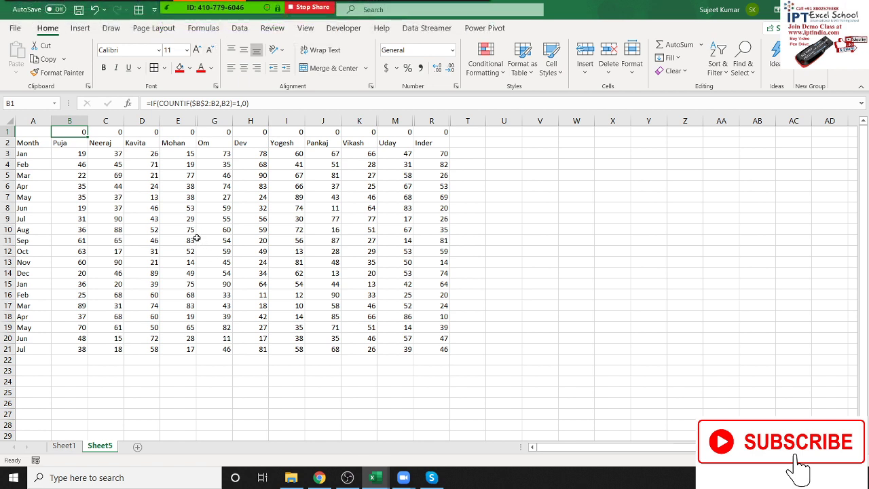
pyautogui.click(175, 136)
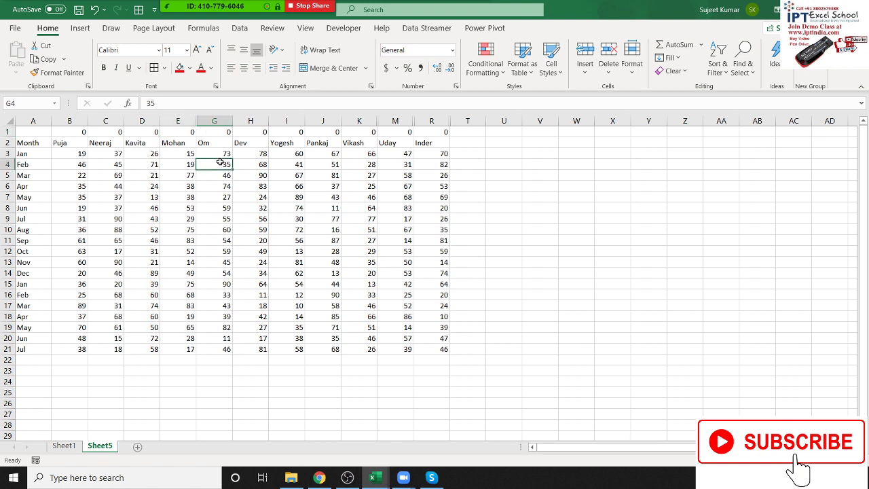
pyautogui.press('Right')
pyautogui.press('Right')
pyautogui.press('Right')
pyautogui.press('Right')
pyautogui.hotkey('shift', 'Right')
pyautogui.click(279, 194)
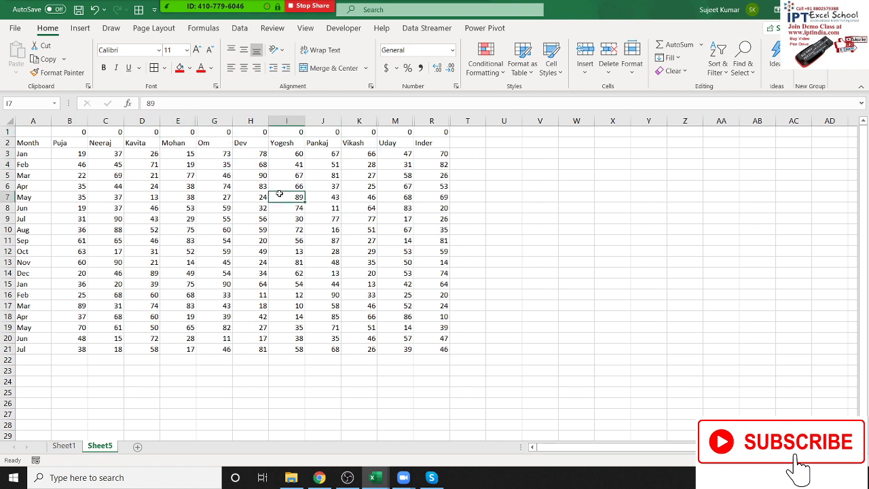
pyautogui.click(138, 447)
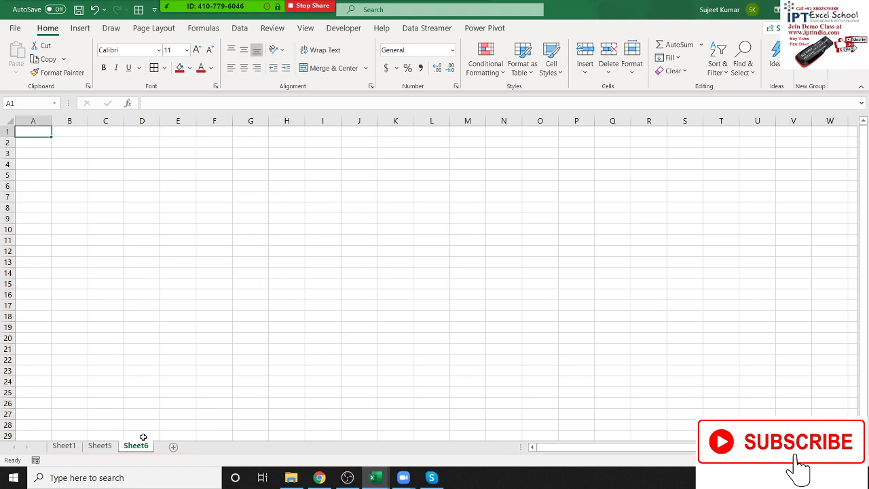